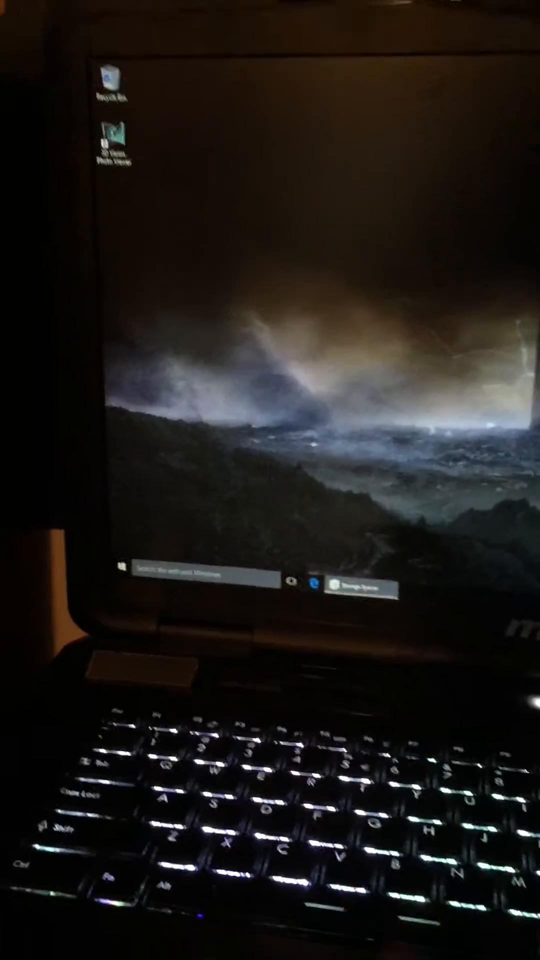
Search for Storage Spaces from the taskbar to locate the Archive pool.
click(234, 572)
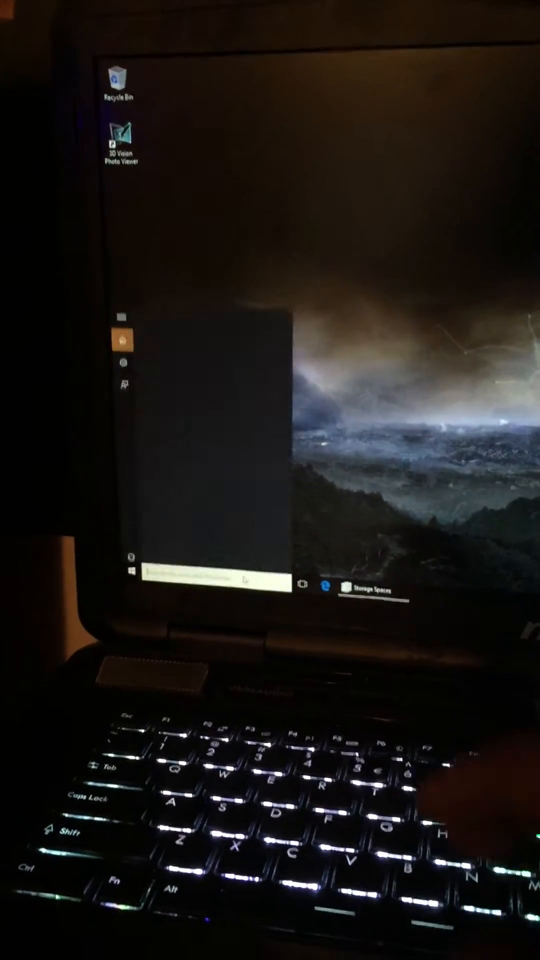
text(st)
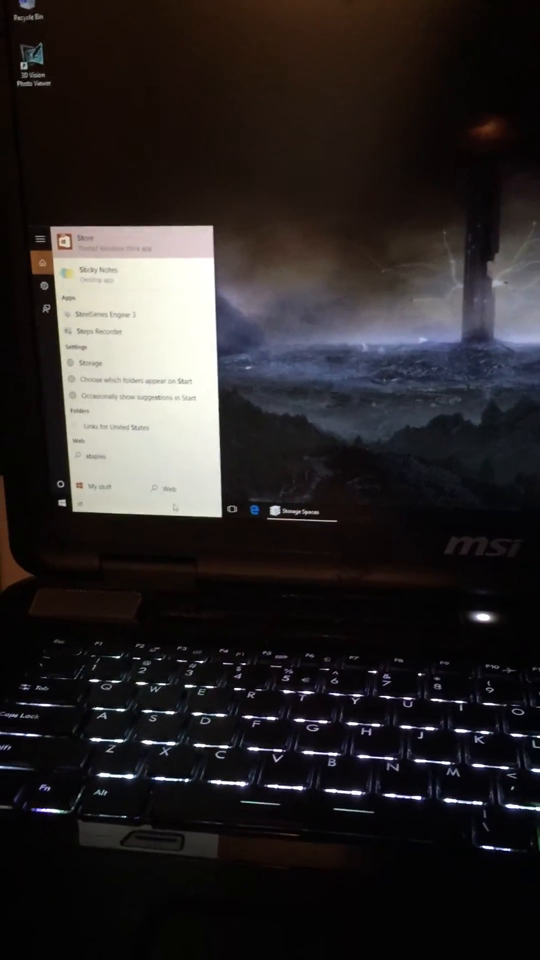
text(age)
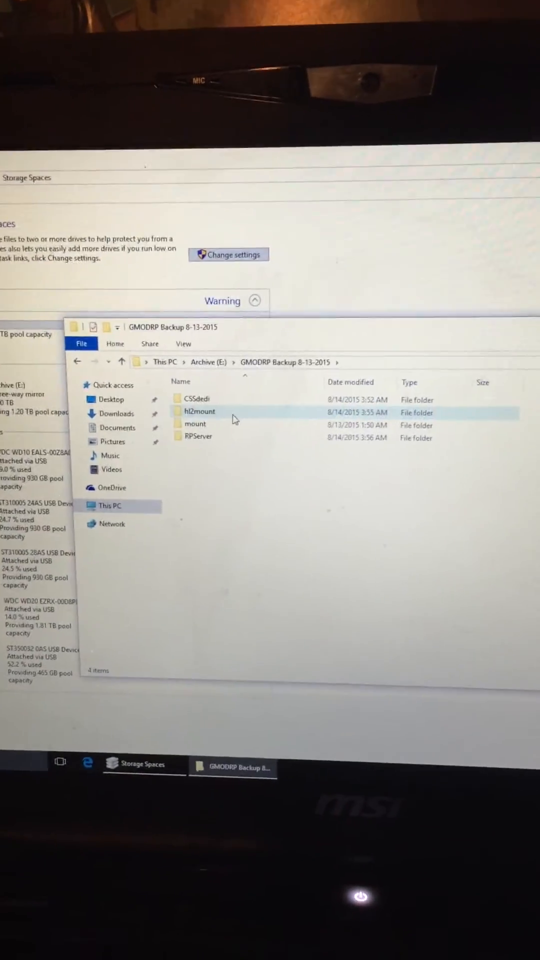
click(189, 355)
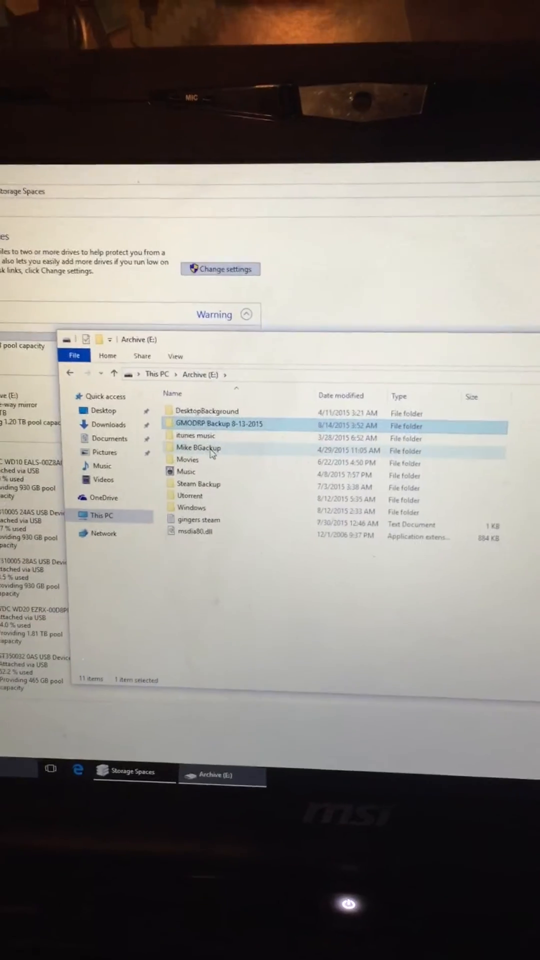
double_click(196, 466)
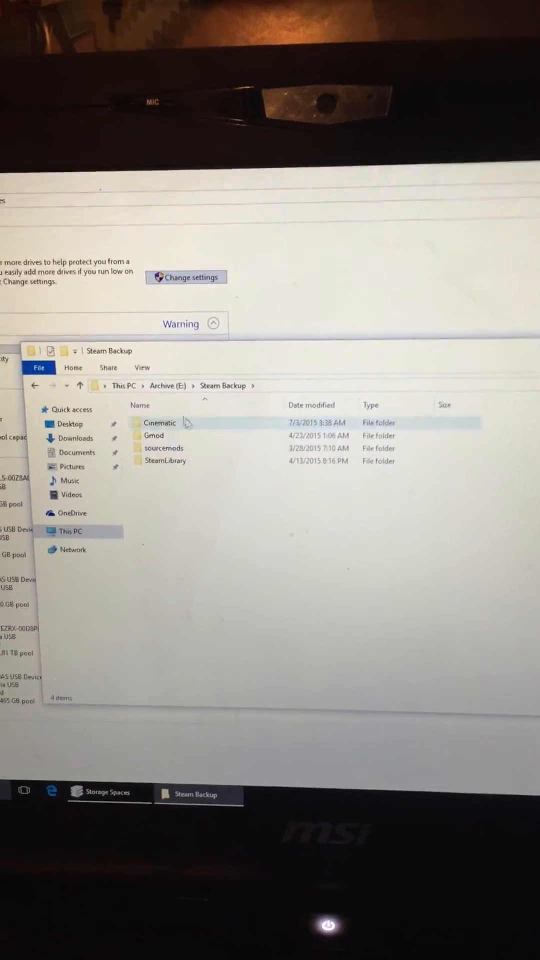